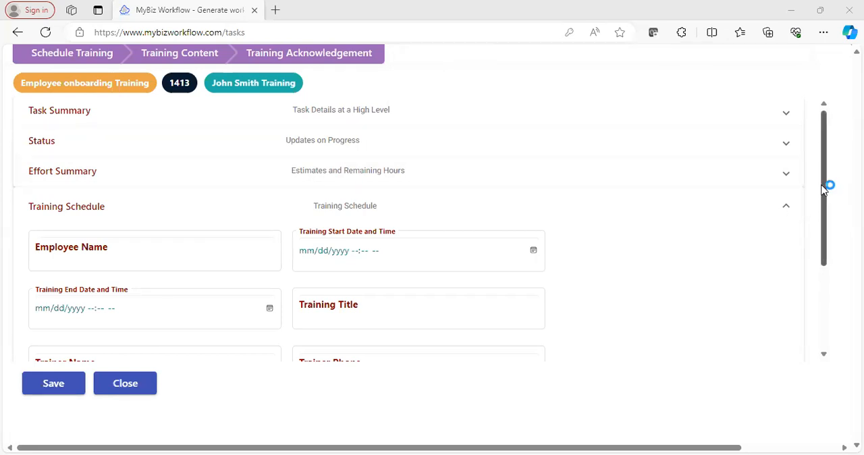
# Review the Training Schedule, Training Content and Training Acknowledgement forms of onboarding training task 1413, and close the task
pyautogui.moveTo(824, 189)
pyautogui.mouseDown()
pyautogui.moveTo(825, 279)
pyautogui.moveTo(816, 183)
pyautogui.mouseUp()
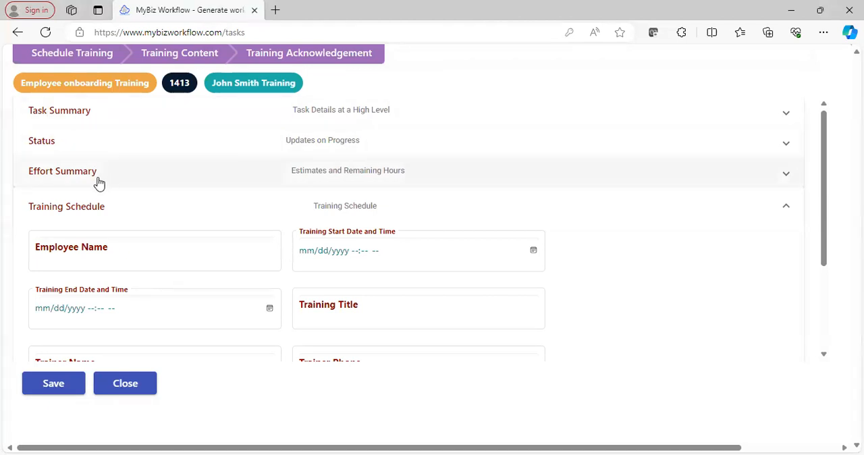
pyautogui.click(137, 210)
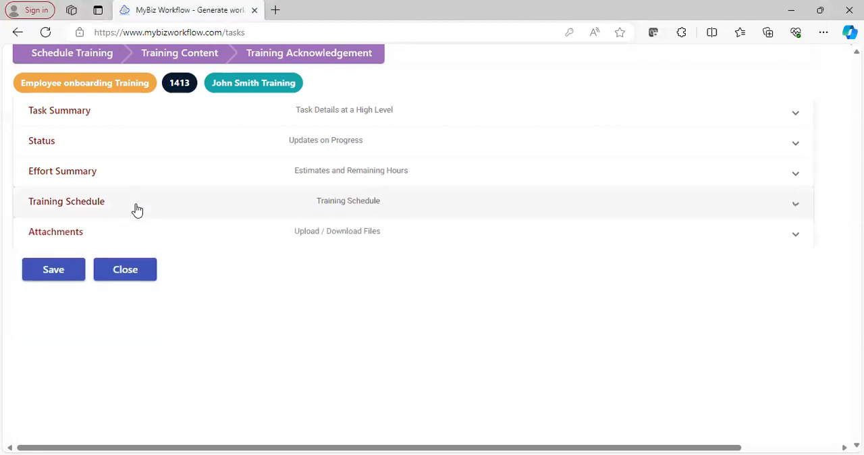
pyautogui.click(117, 205)
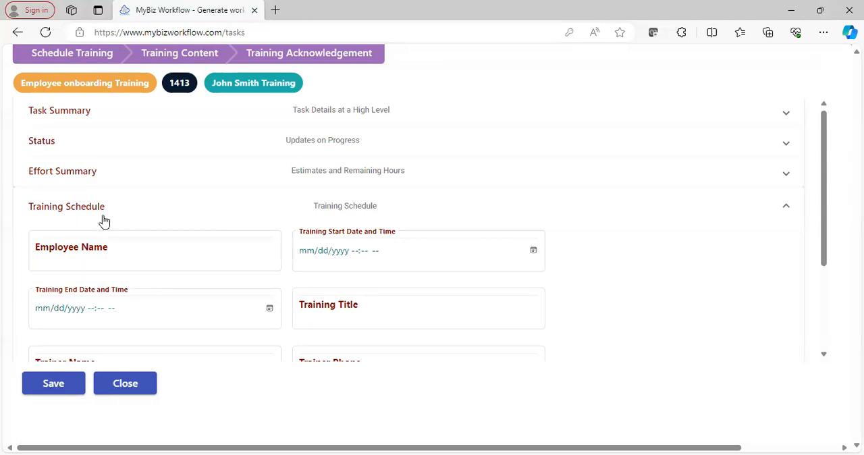
pyautogui.click(185, 60)
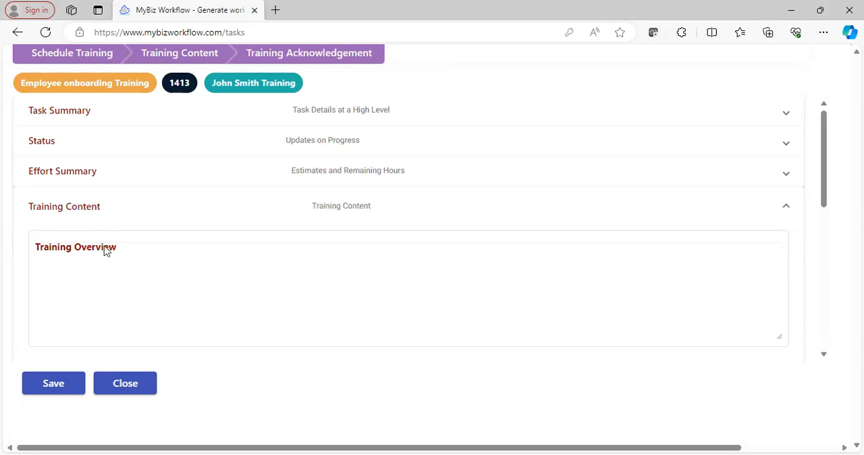
pyautogui.click(318, 60)
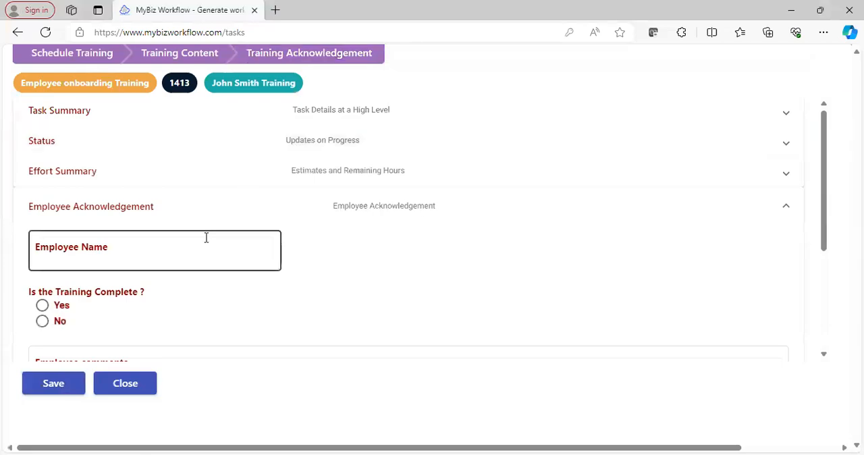
pyautogui.click(218, 269)
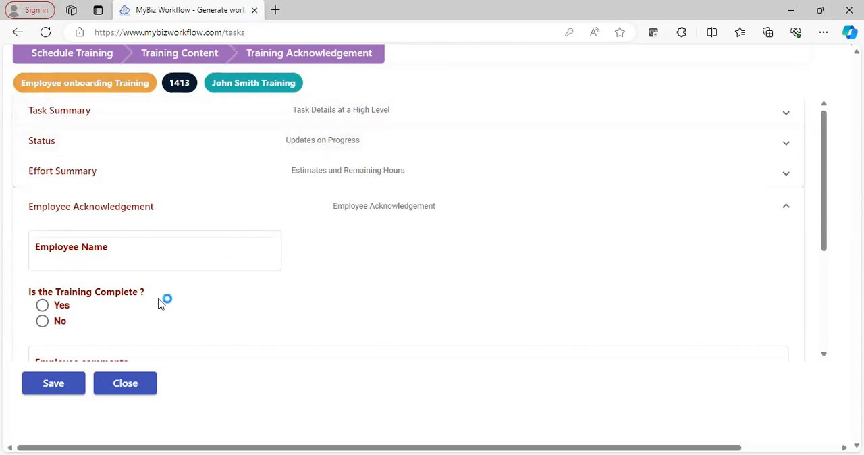
pyautogui.click(132, 385)
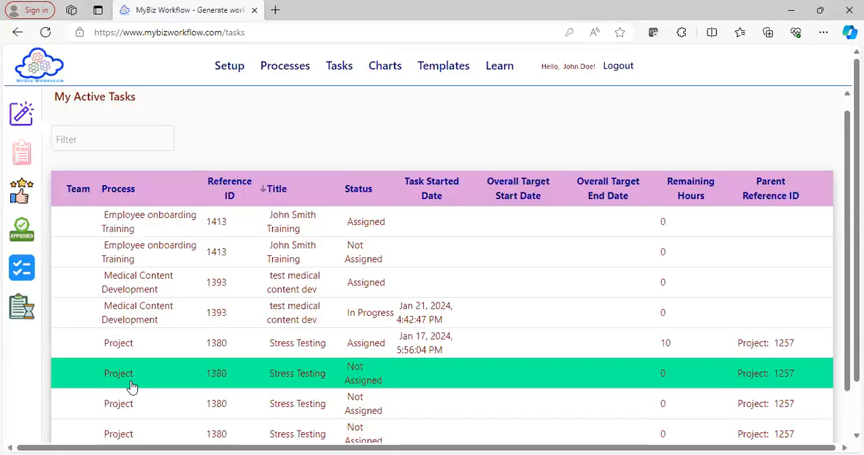
# Open the process steps of the Employee onboarding Training process for editing
pyautogui.click(227, 68)
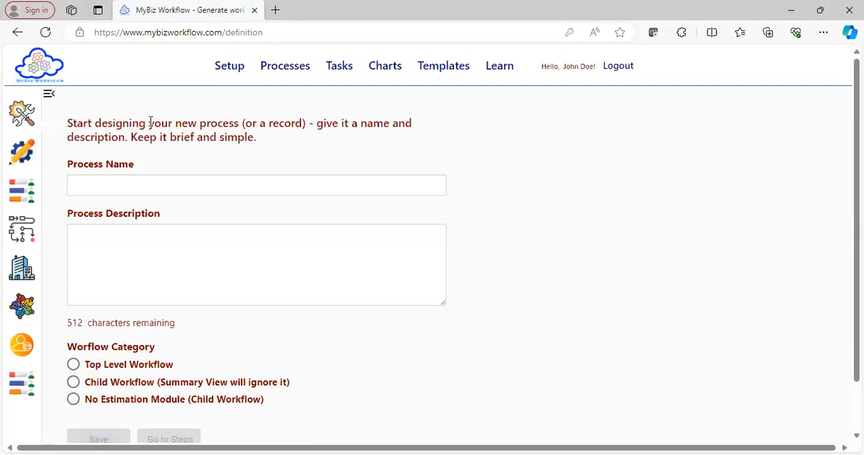
pyautogui.click(23, 152)
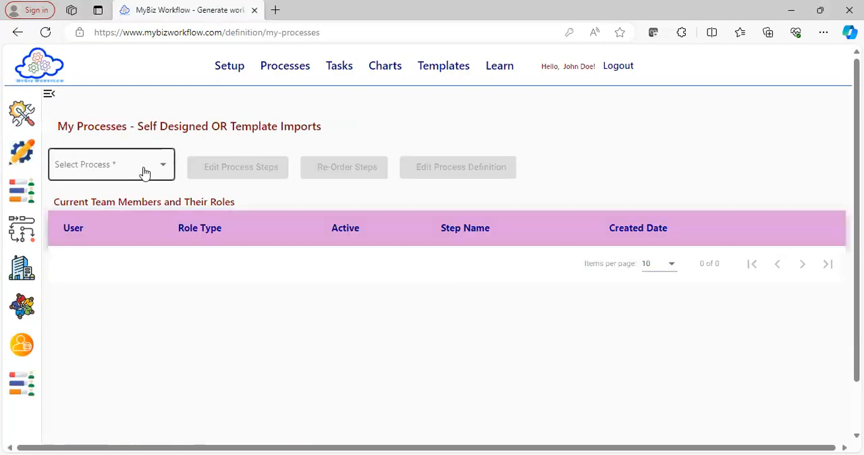
pyautogui.click(165, 168)
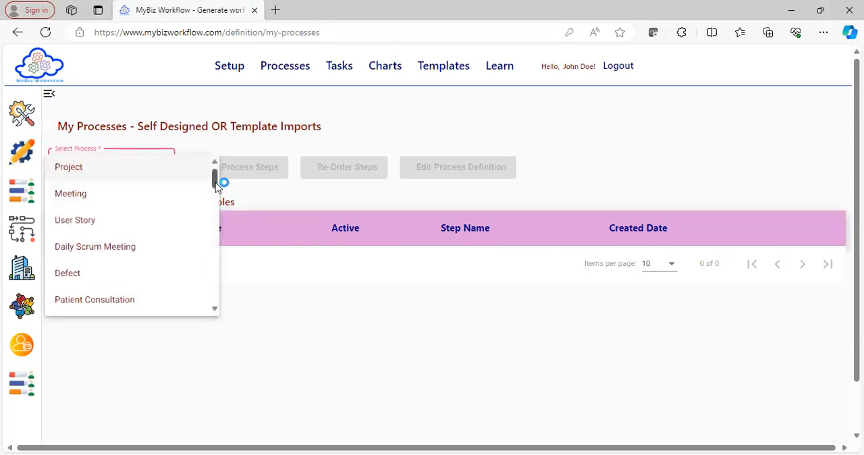
pyautogui.moveTo(216, 186); pyautogui.dragTo(210, 251)
pyautogui.click(177, 270)
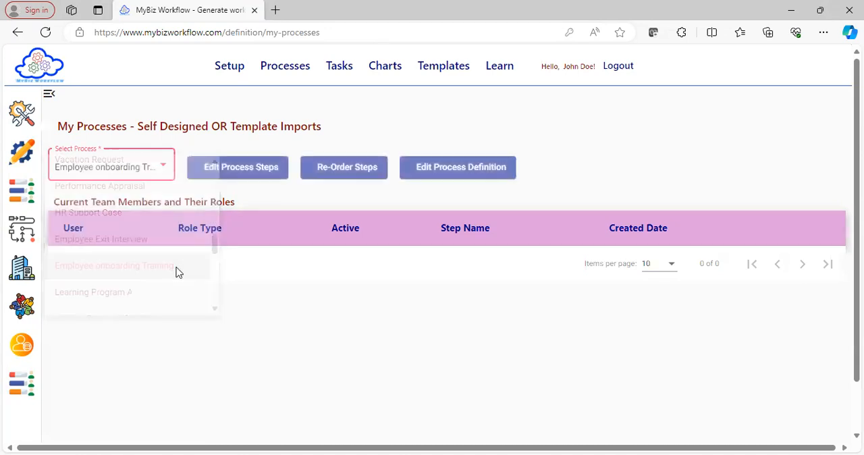
pyautogui.click(239, 175)
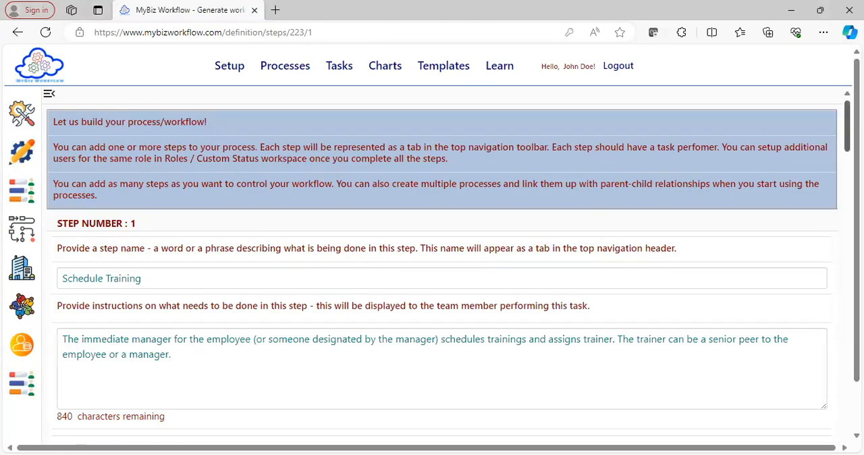
# Add a custom field to the Schedule Training step with the control type "Field to record NAMES etc."
pyautogui.scroll(-1, 857, 202)
pyautogui.scroll(-5, 451, 266)
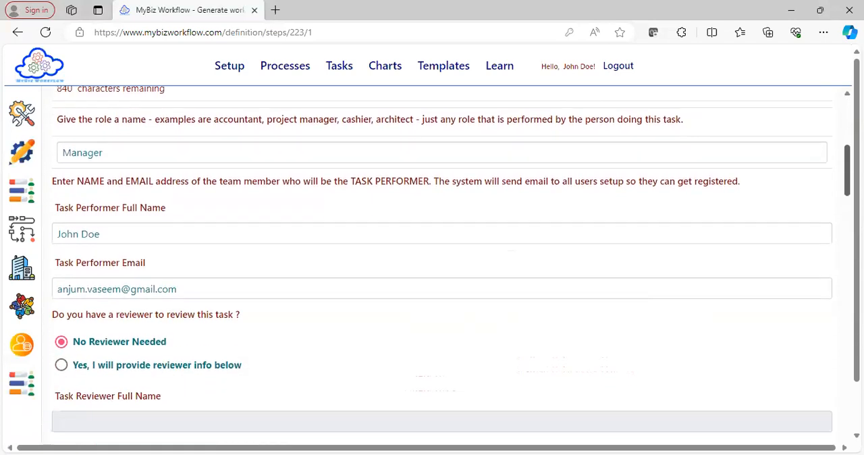
pyautogui.scroll(-3, 432, 264)
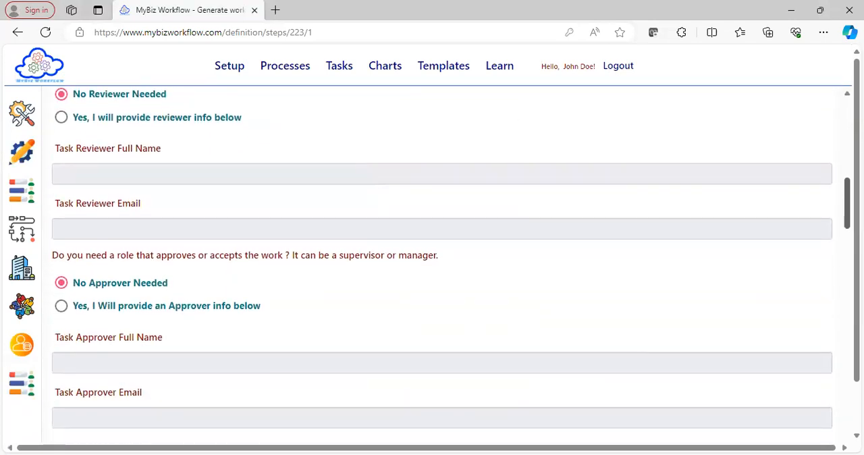
pyautogui.scroll(-7, 451, 268)
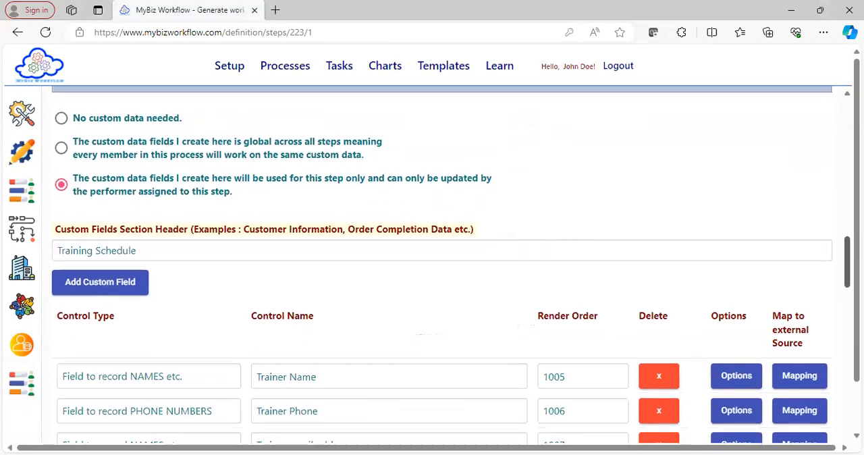
pyautogui.scroll(-2, 451, 265)
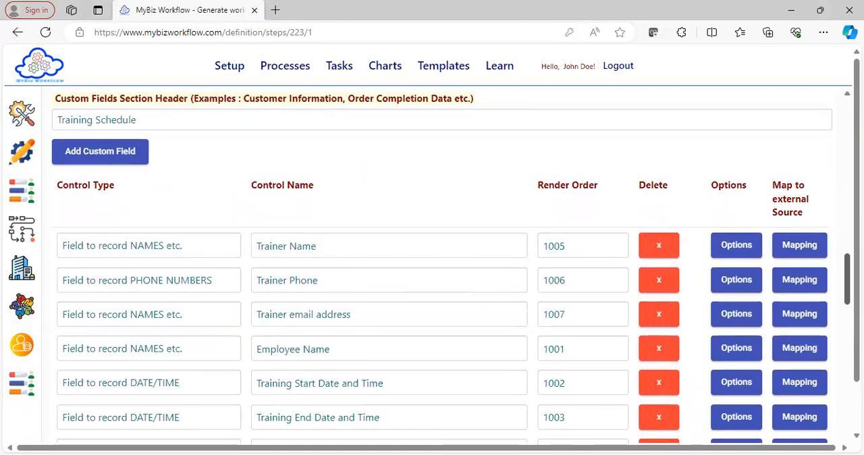
pyautogui.scroll(-2, 451, 265)
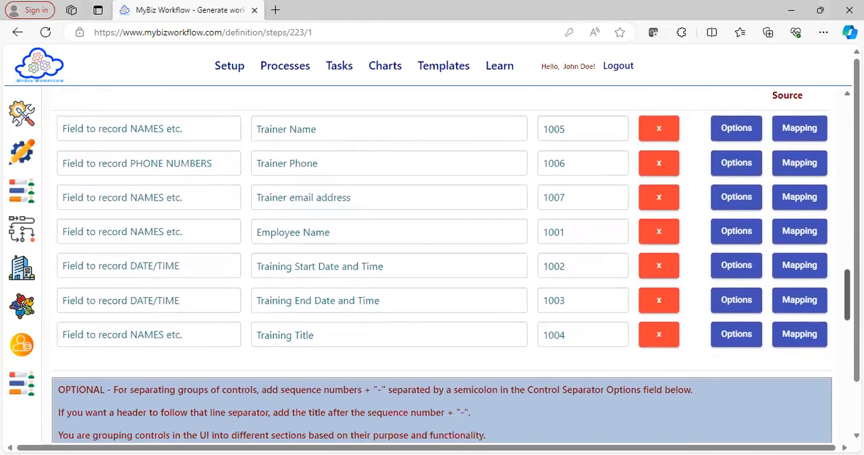
pyautogui.scroll(1, 451, 265)
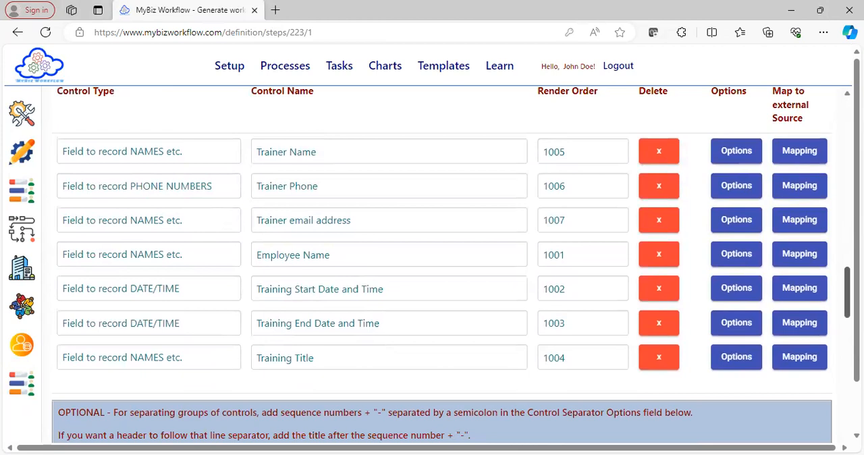
pyautogui.scroll(1, 451, 265)
pyautogui.click(102, 127)
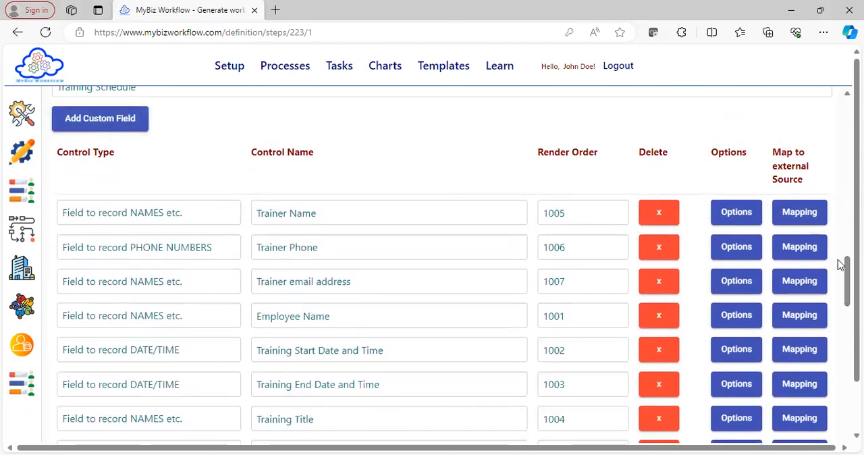
pyautogui.scroll(-2, 844, 266)
pyautogui.scroll(-1, 675, 226)
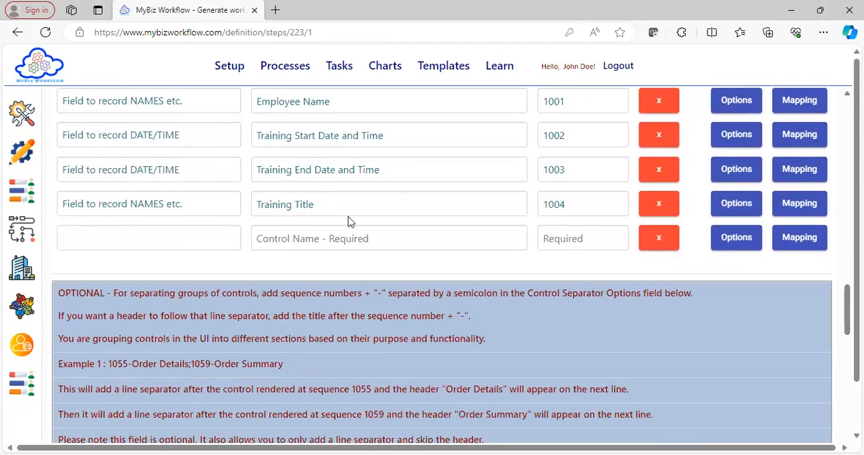
pyautogui.click(195, 241)
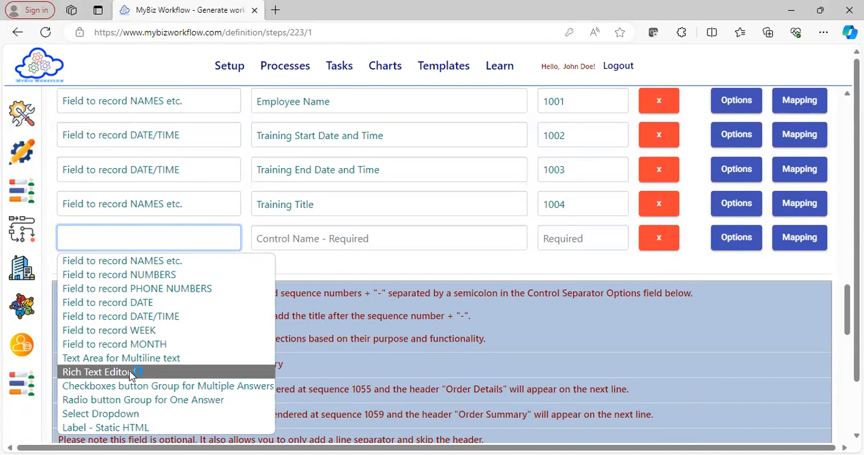
pyautogui.click(143, 262)
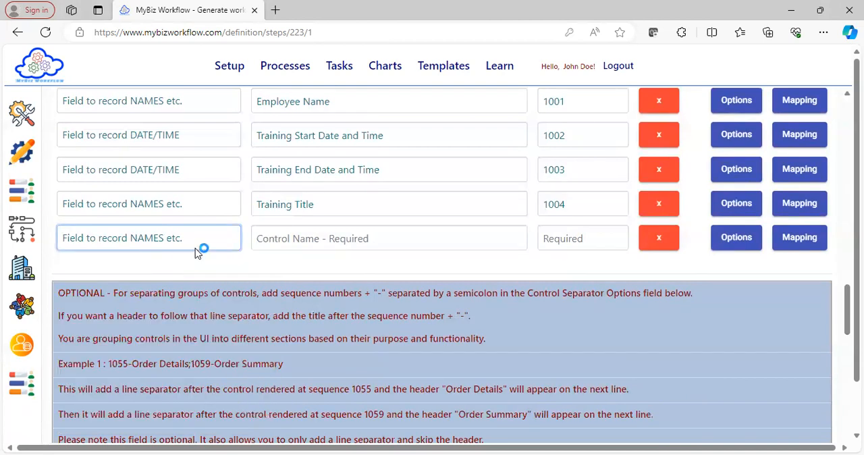
# Enter "Sample field" as the control name of the new custom field
pyautogui.click(276, 238)
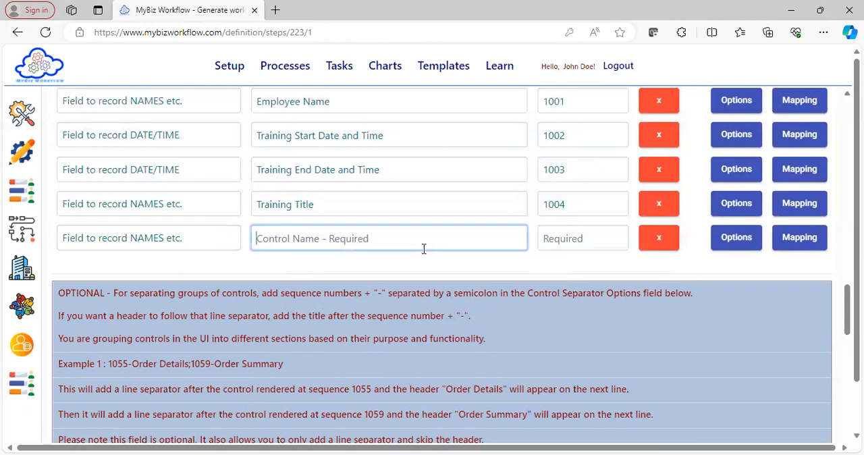
pyautogui.write('S')
pyautogui.press('BackSpace')
pyautogui.write('Sample field')
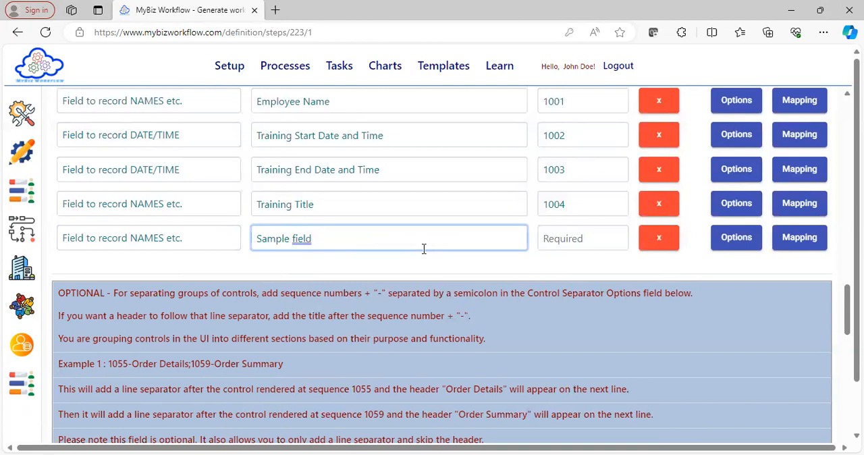
# Replace the new custom field's control name with "Location"
pyautogui.hotkey('ctrl', 'shift', 'Left')
pyautogui.hotkey('ctrl', 'shift', 'Left')
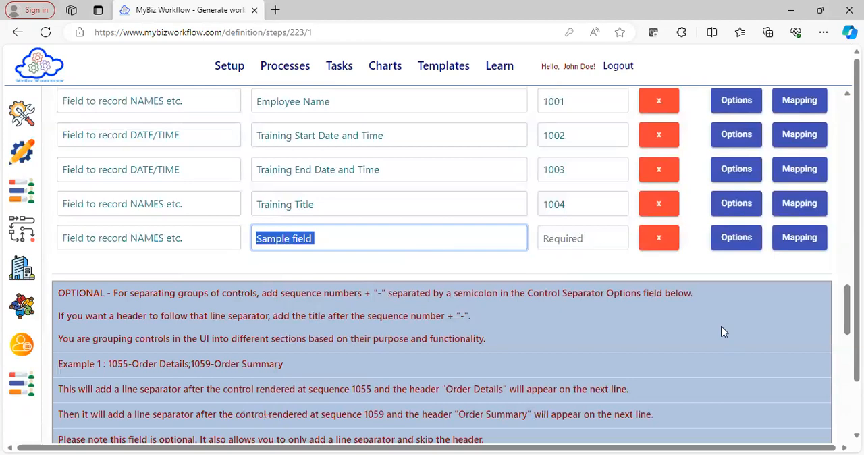
pyautogui.moveTo(847, 310)
pyautogui.mouseDown()
pyautogui.moveTo(848, 125)
pyautogui.moveTo(847, 297)
pyautogui.mouseUp()
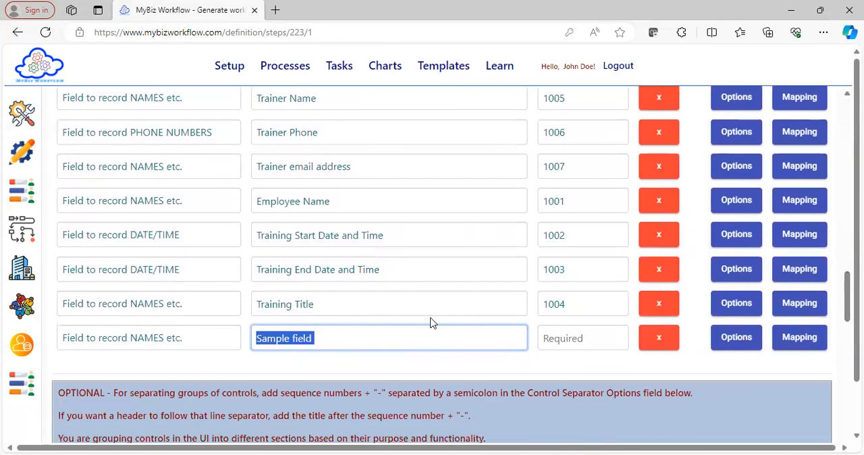
pyautogui.click(347, 333)
pyautogui.moveTo(348, 334); pyautogui.dragTo(212, 329)
pyautogui.write('Location')
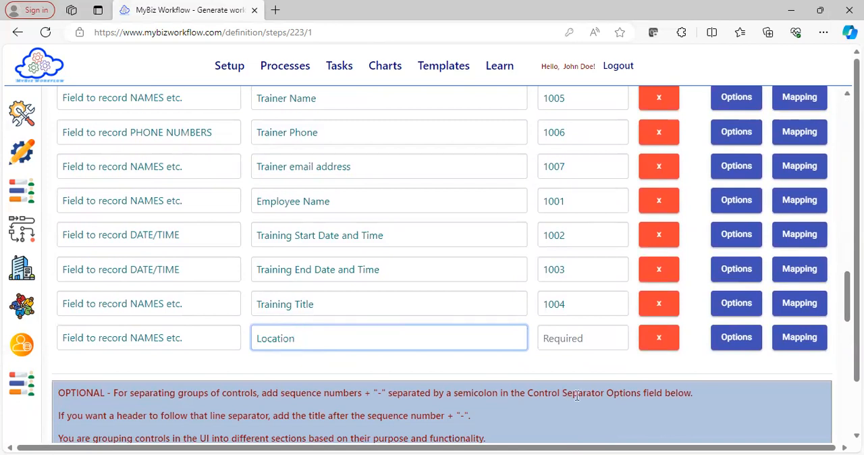
# Set the render order of the Location field to 1008
pyautogui.click(567, 338)
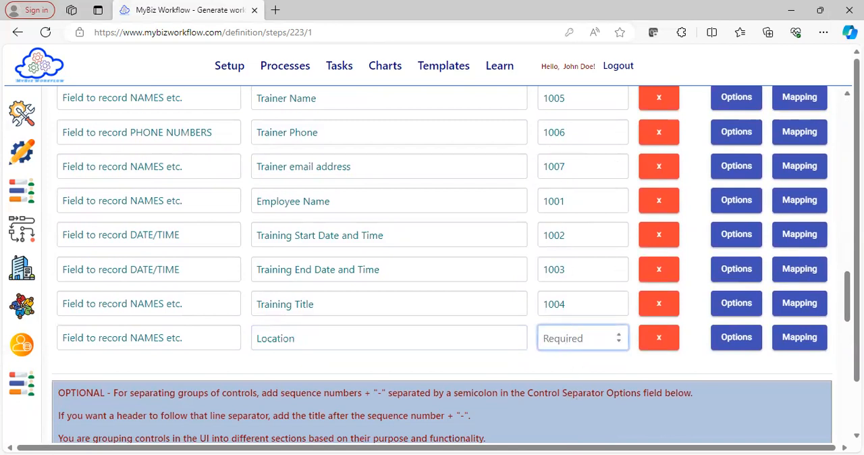
pyautogui.scroll(1, 845, 285)
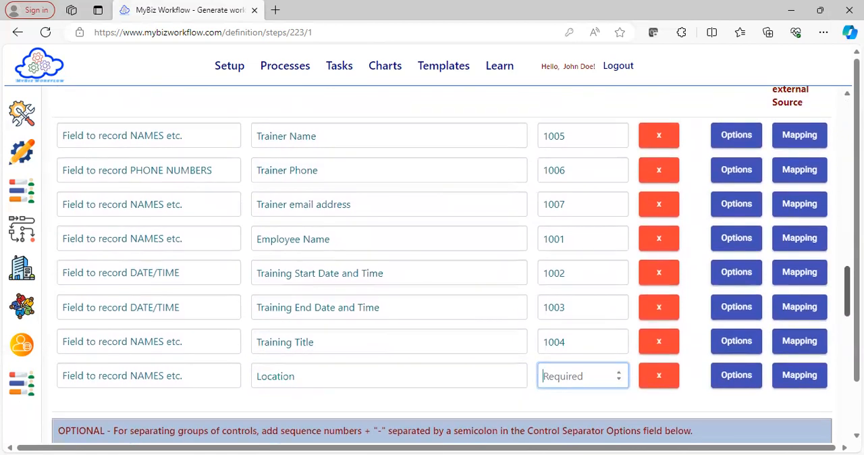
pyautogui.write('1001')
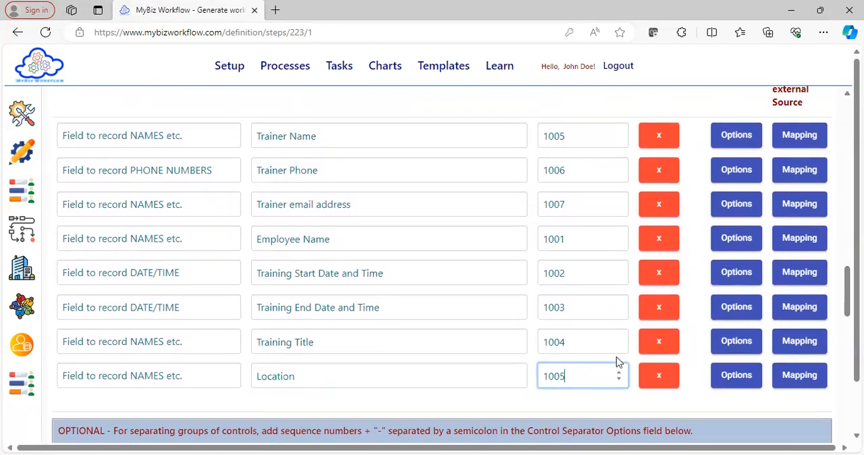
pyautogui.press('Up')
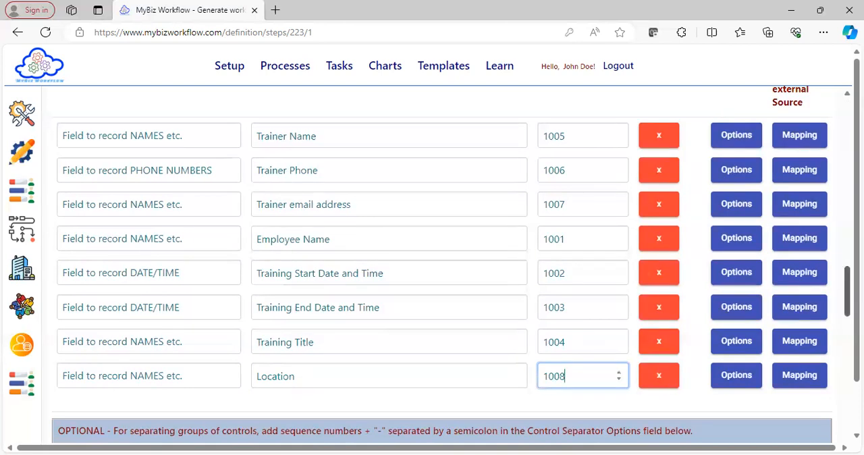
# Save the changes to the Schedule Training step and return to the beginning of its definition
pyautogui.scroll(-2, 847, 290)
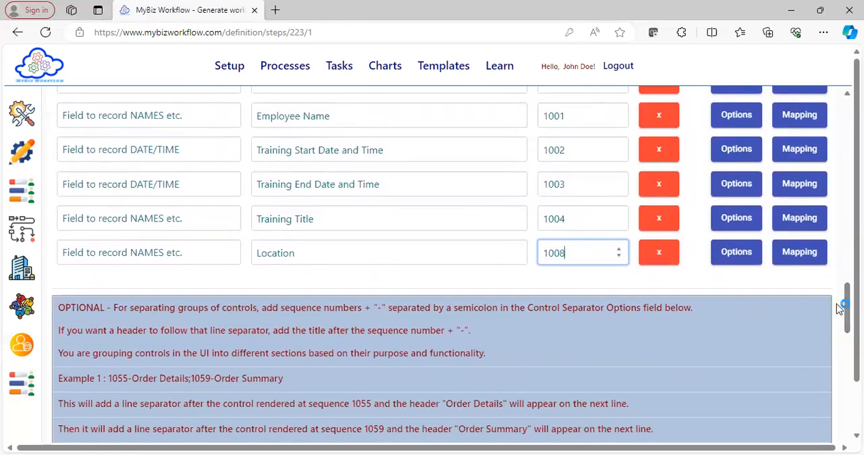
pyautogui.moveTo(848, 308); pyautogui.dragTo(848, 395)
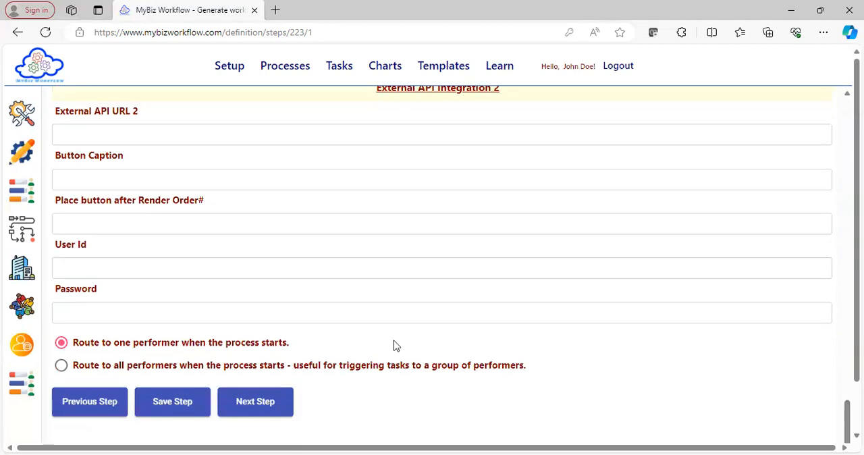
pyautogui.click(168, 402)
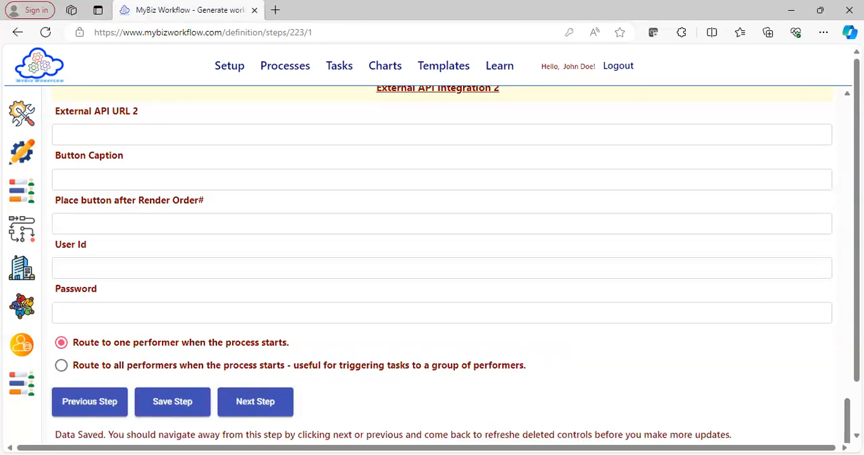
pyautogui.moveTo(847, 419); pyautogui.dragTo(848, 120)
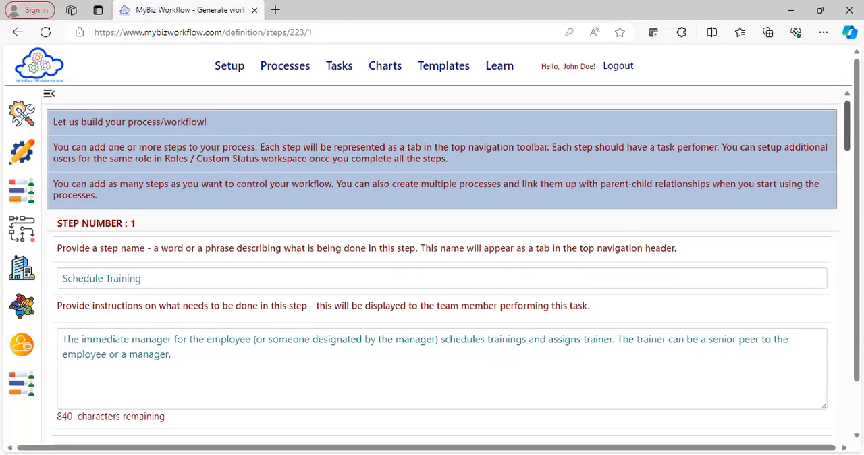
# Start creating a new task and choose Employee onboarding Training as its process
pyautogui.click(340, 68)
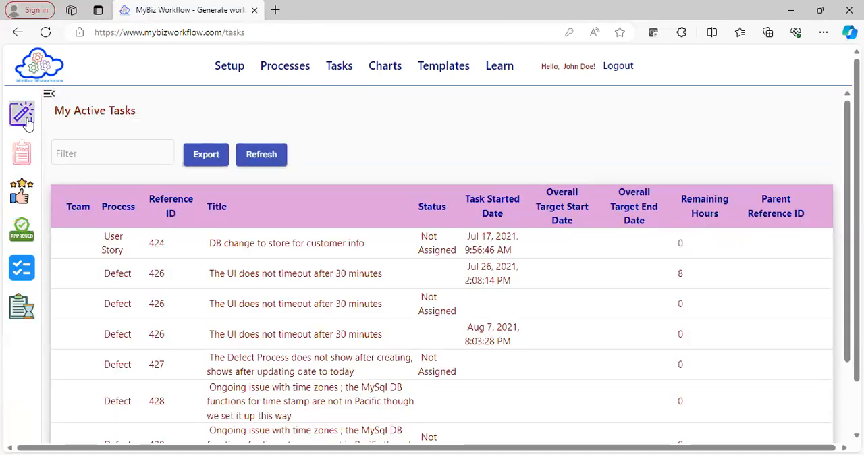
pyautogui.click(27, 124)
pyautogui.click(166, 126)
pyautogui.moveTo(236, 130); pyautogui.dragTo(237, 199)
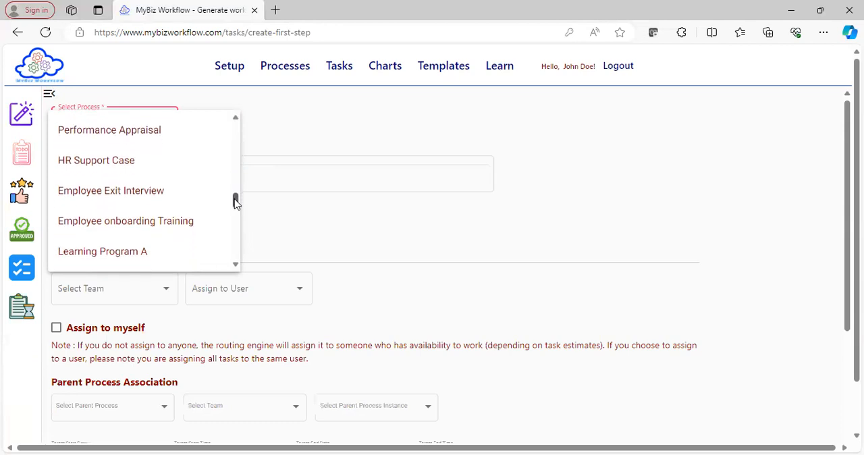
pyautogui.click(191, 223)
# Title the new process "Testing the new field", assign it to yourself and create it
pyautogui.click(202, 181)
pyautogui.write('Testi')
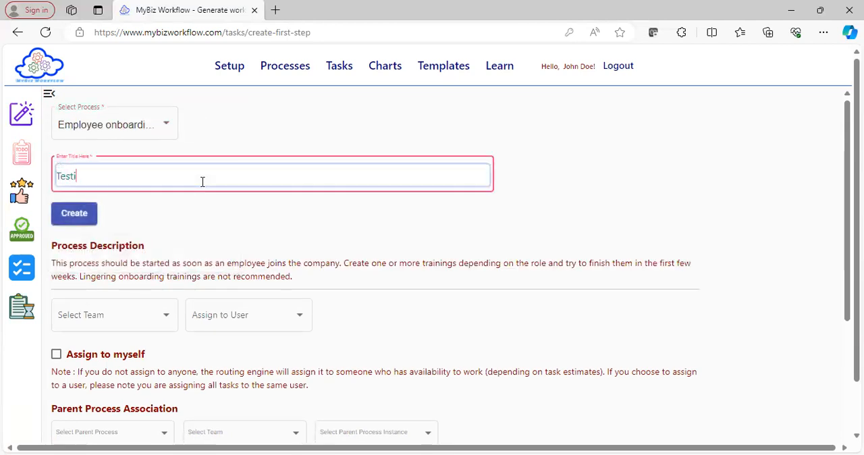
pyautogui.write('ng the new field')
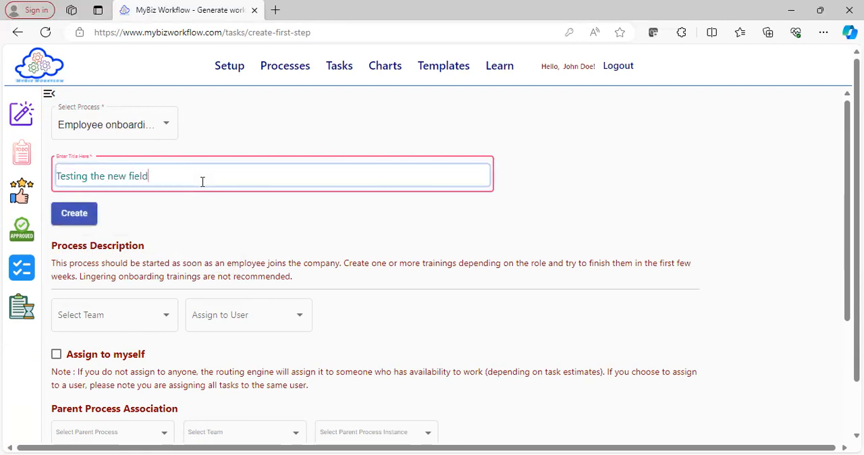
pyautogui.click(57, 356)
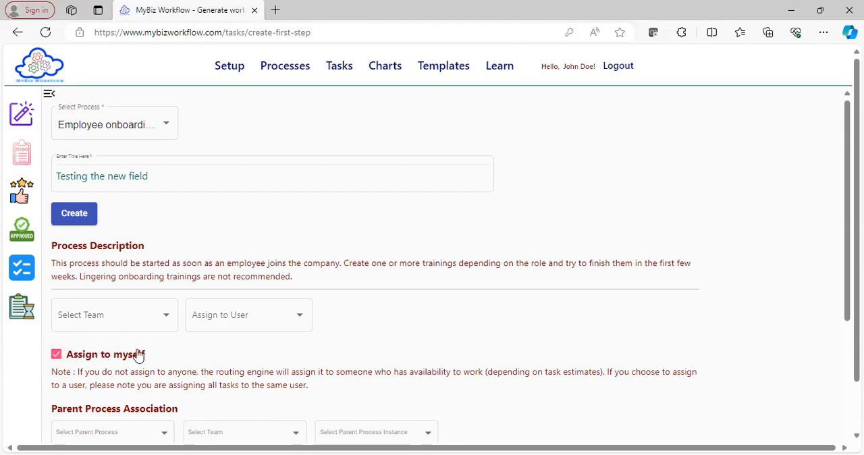
pyautogui.click(79, 222)
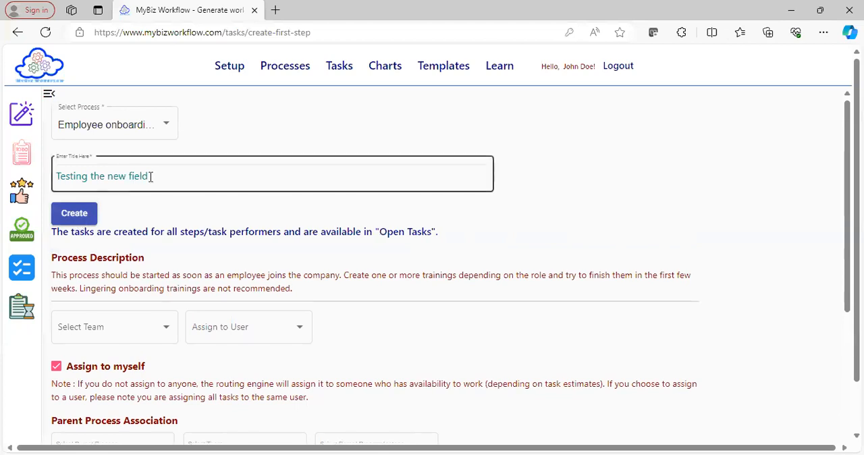
# Copy the title, filter the open tasks by "Testing the new field" and open the Assigned task
pyautogui.moveTo(155, 175); pyautogui.dragTo(6, 179)
pyautogui.hotkey('ctrl', 'c')
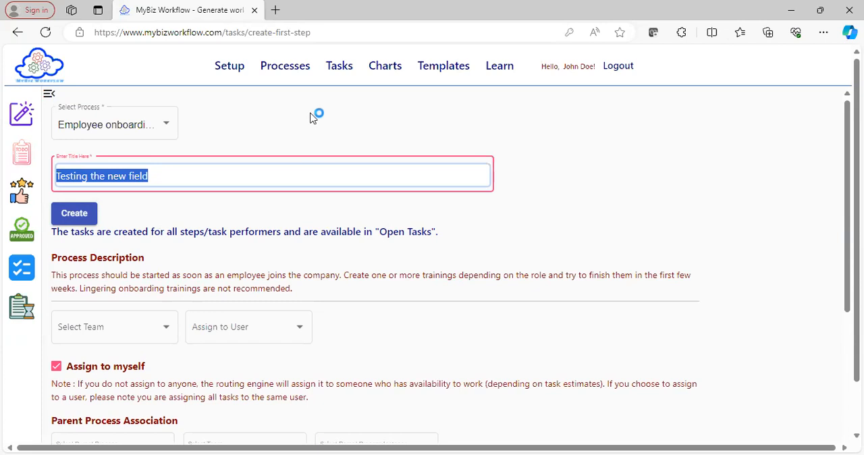
pyautogui.click(21, 154)
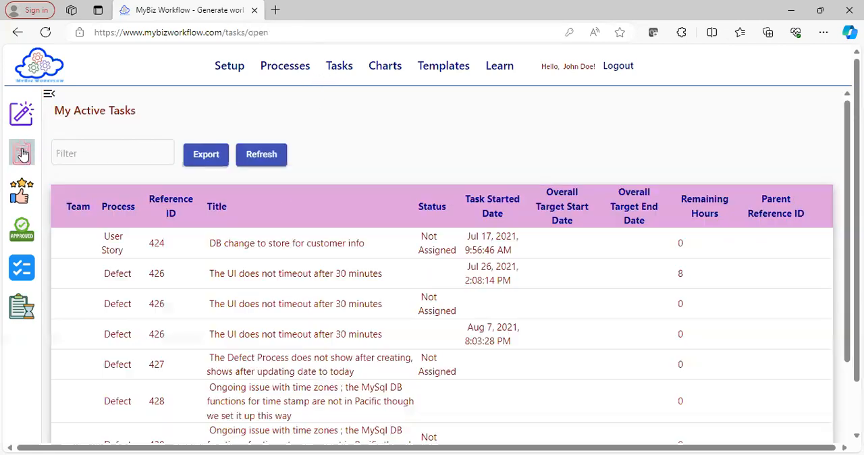
pyautogui.click(110, 164)
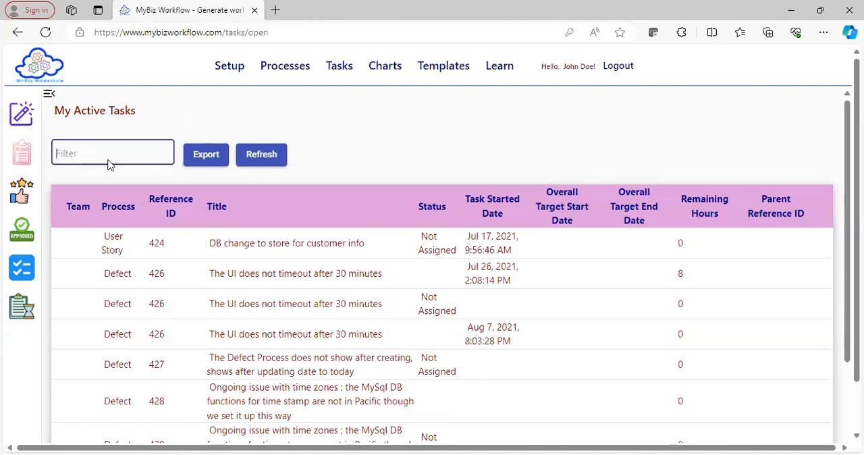
pyautogui.hotkey('ctrl', 'v')
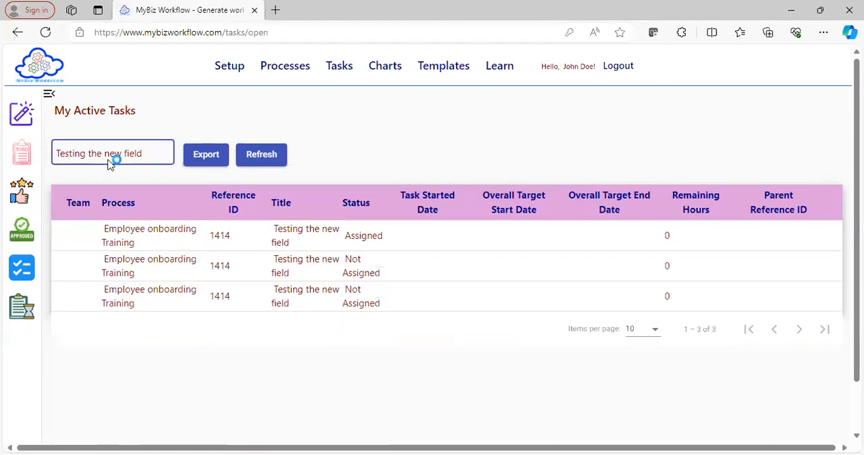
pyautogui.click(241, 235)
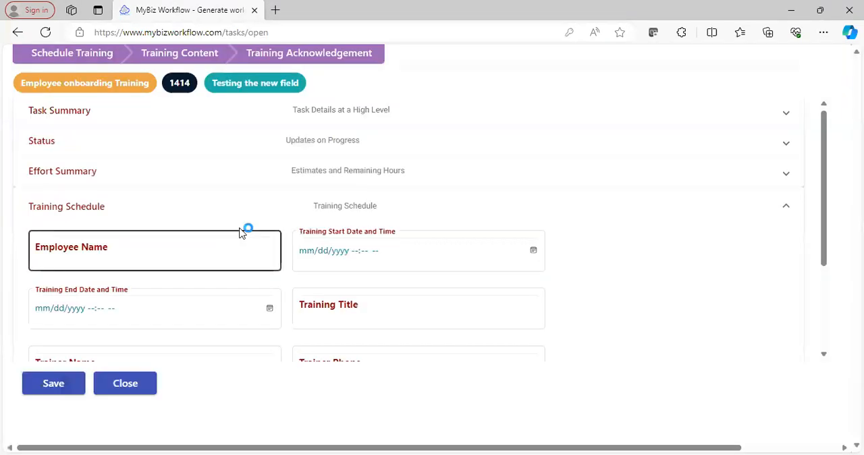
# Check the Location field in the Training Schedule section and enter the employee's full name
pyautogui.moveTo(825, 157); pyautogui.dragTo(834, 239)
pyautogui.click(393, 287)
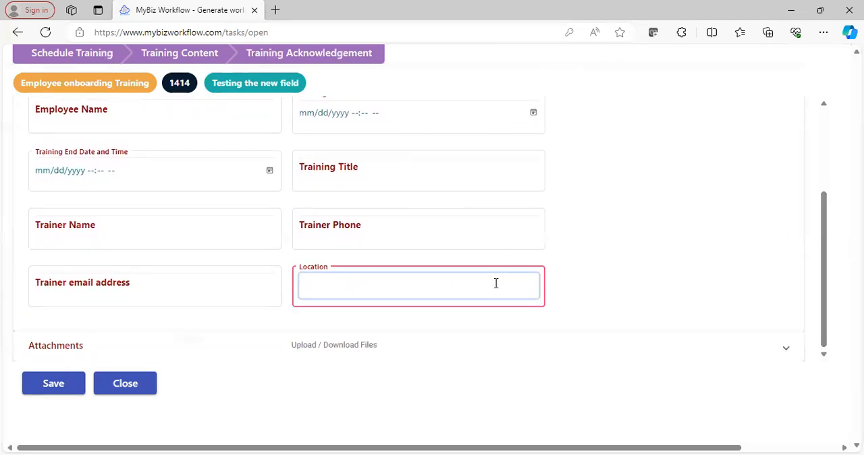
pyautogui.click(827, 260)
pyautogui.moveTo(826, 260); pyautogui.dragTo(824, 225)
pyautogui.click(194, 173)
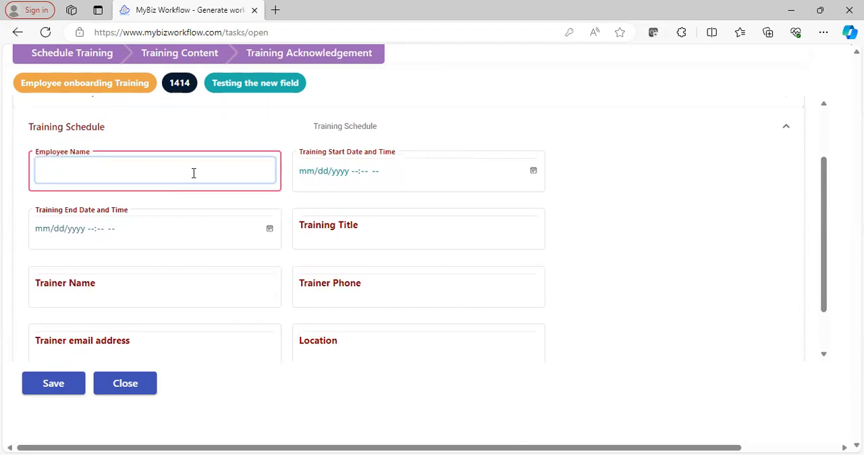
# Set the training start date and time to 03/07/2024 10:00 AM
pyautogui.click(533, 173)
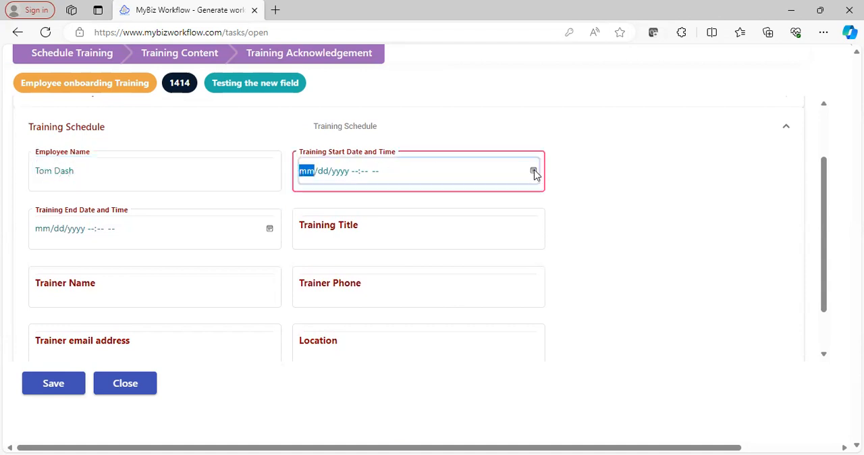
pyautogui.click(534, 173)
pyautogui.click(403, 296)
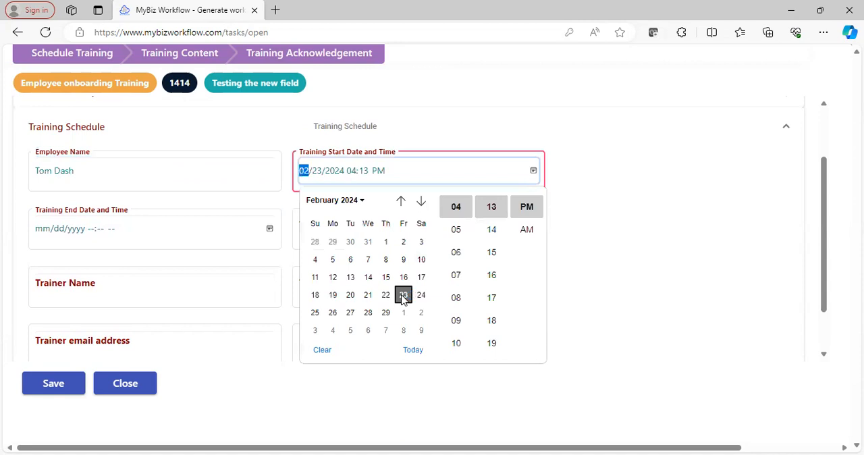
pyautogui.click(385, 330)
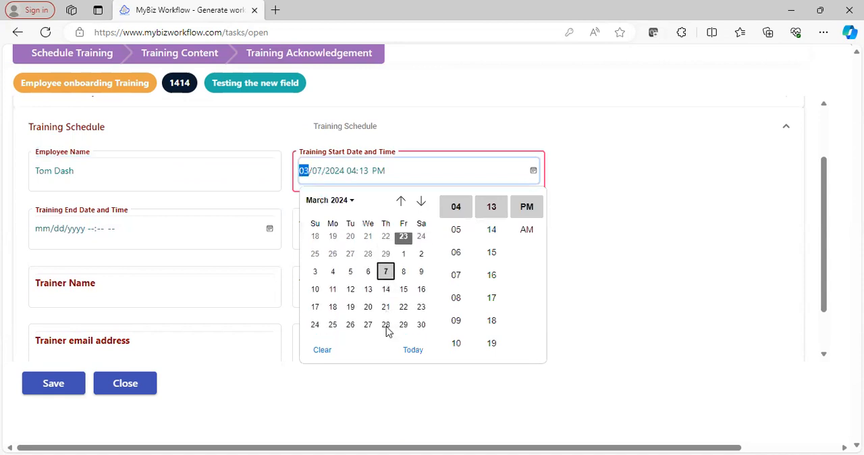
pyautogui.click(352, 175)
pyautogui.write('10')
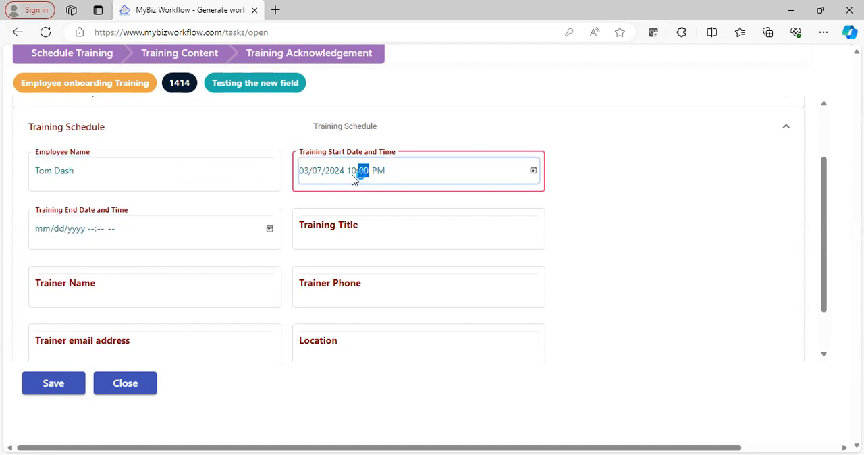
pyautogui.press('Tab')
pyautogui.press('Tab')
pyautogui.click(378, 173)
pyautogui.press('a')
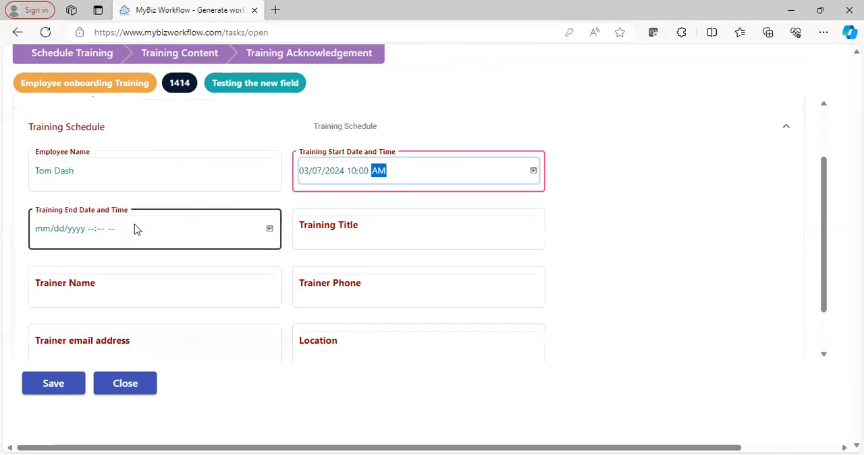
# Set the training end date and time to 03/07/2024 11:00 AM
pyautogui.click(269, 229)
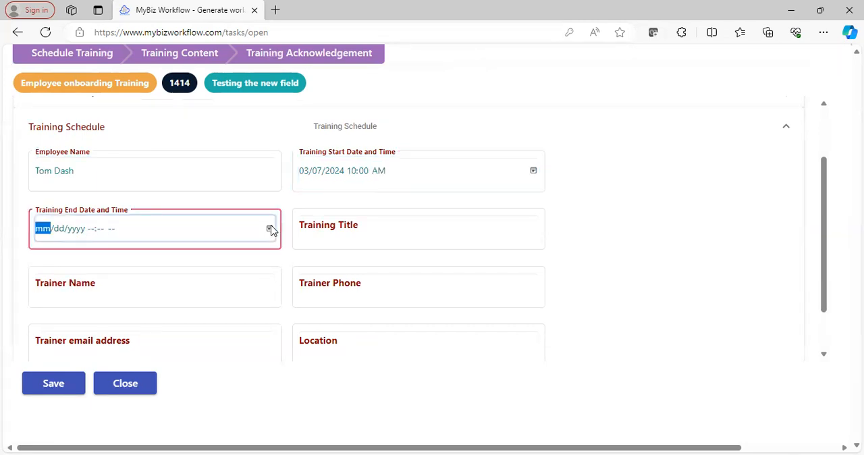
pyautogui.click(122, 388)
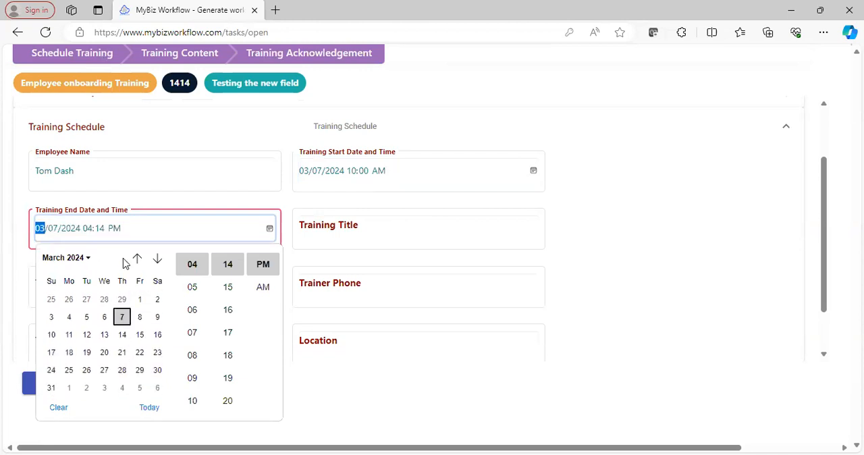
pyautogui.click(91, 232)
pyautogui.write('1100a')
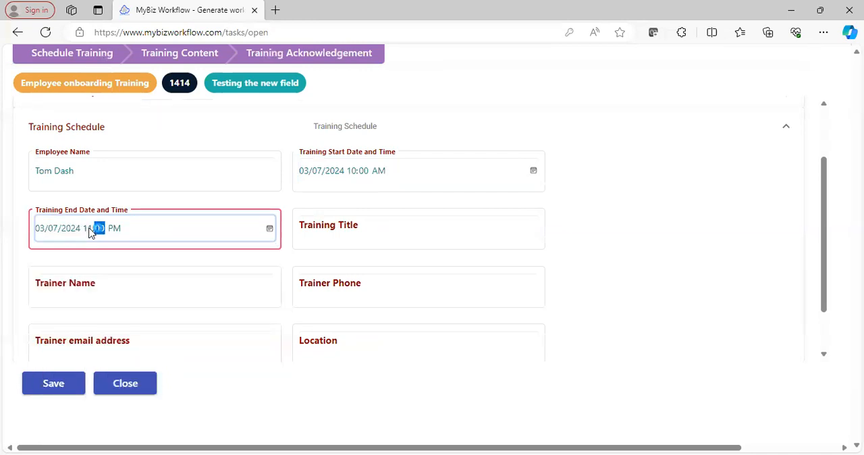
# Enter "Learn No Code Development" as the training title, correcting the misspelled first word
pyautogui.click(392, 233)
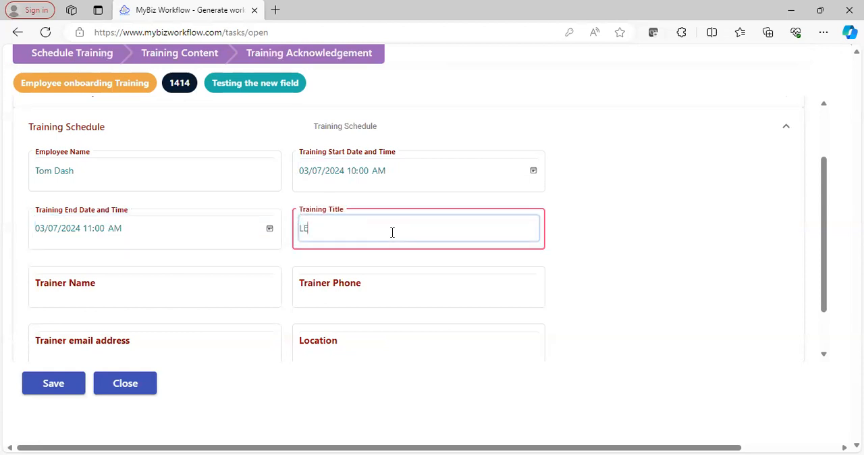
pyautogui.write('LEarn No Code Development')
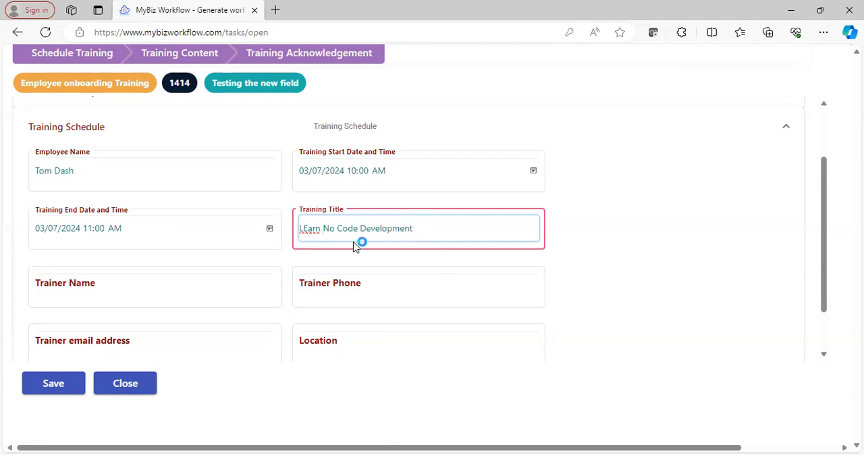
pyautogui.rightClick(305, 229)
pyautogui.click(314, 280)
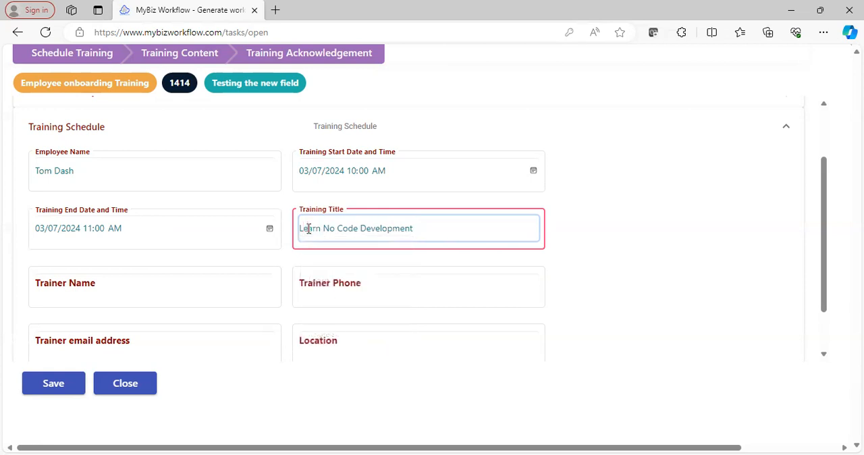
pyautogui.click(697, 227)
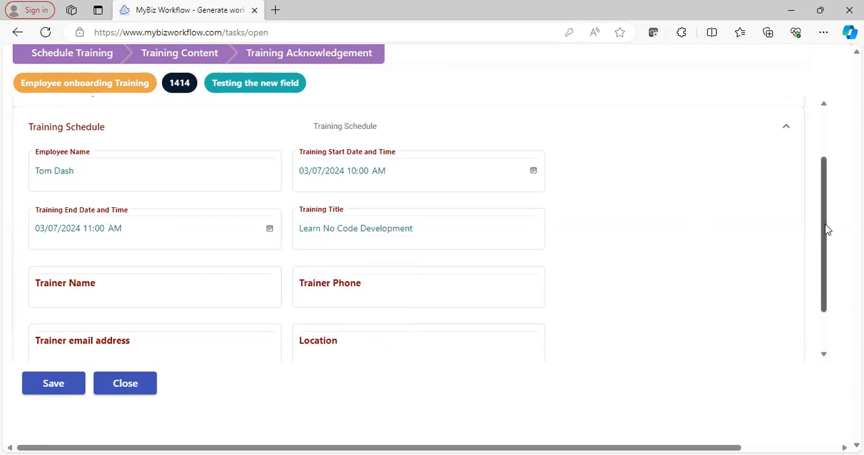
# Save the training schedule data without filling in the Location field and close the task
pyautogui.moveTo(828, 229); pyautogui.dragTo(828, 254)
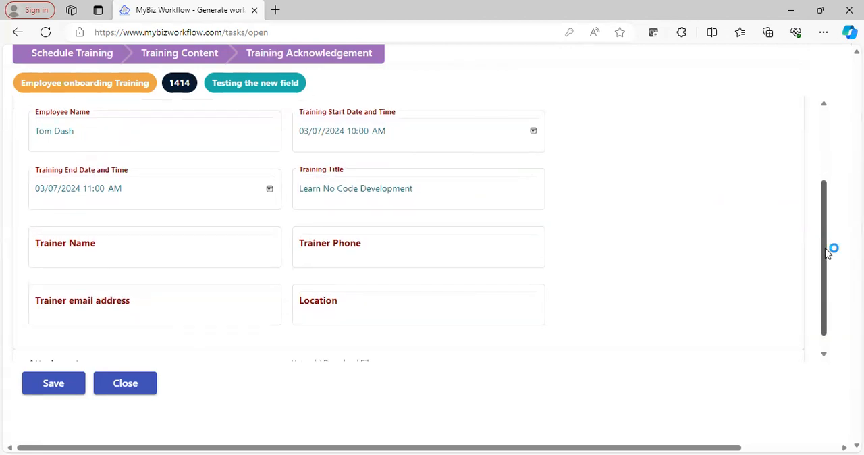
pyautogui.moveTo(828, 253); pyautogui.dragTo(825, 274)
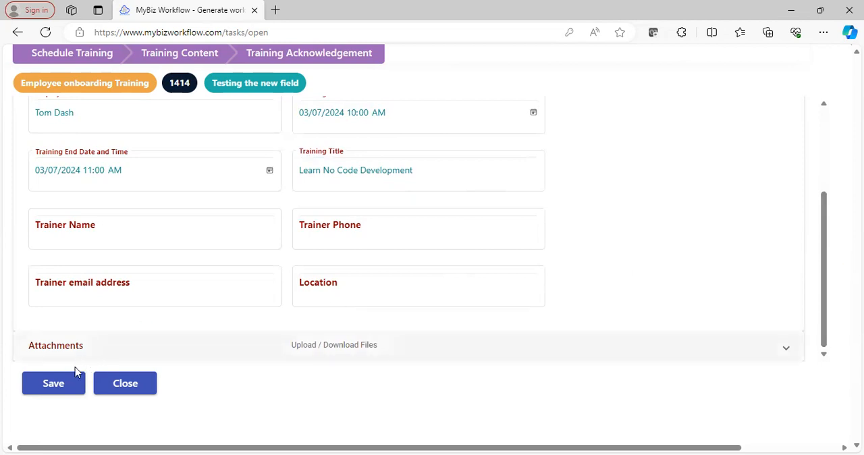
pyautogui.click(57, 385)
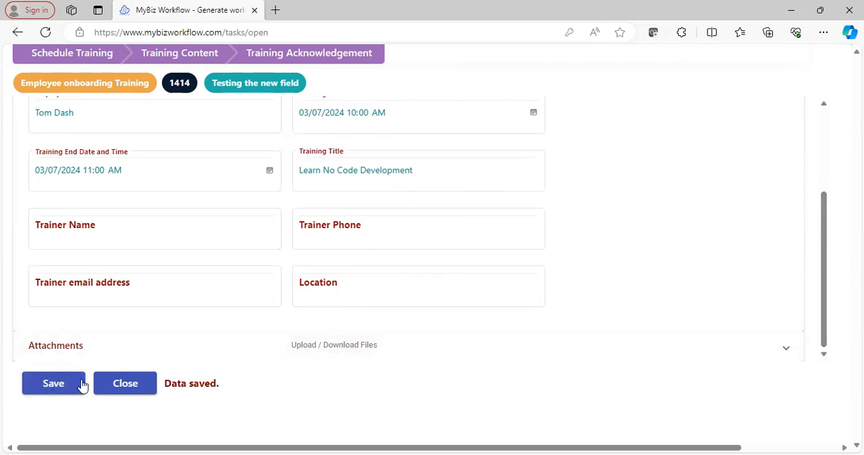
pyautogui.click(125, 383)
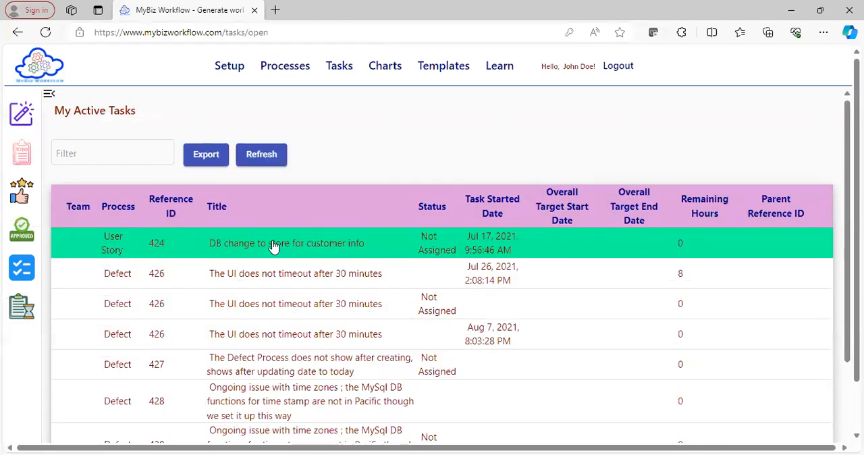
# Filter the active tasks by "Testing the new field" again and reopen the Assigned task
pyautogui.click(122, 155)
pyautogui.write('Testing the new field')
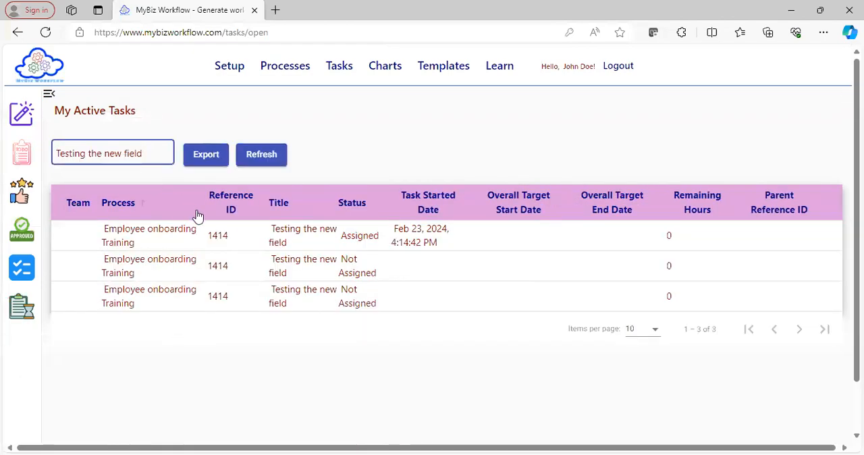
pyautogui.click(234, 236)
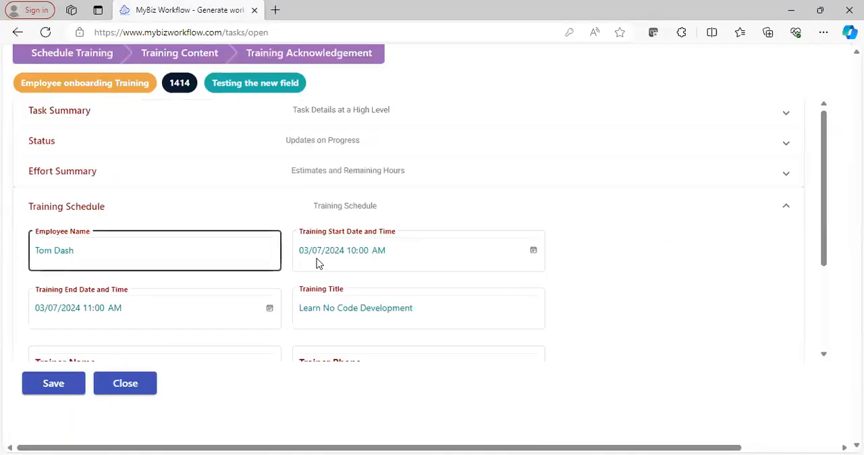
# Enter "Moorpa" in the Location field of the Training Schedule section, save the task and close it
pyautogui.moveTo(825, 185); pyautogui.dragTo(834, 275)
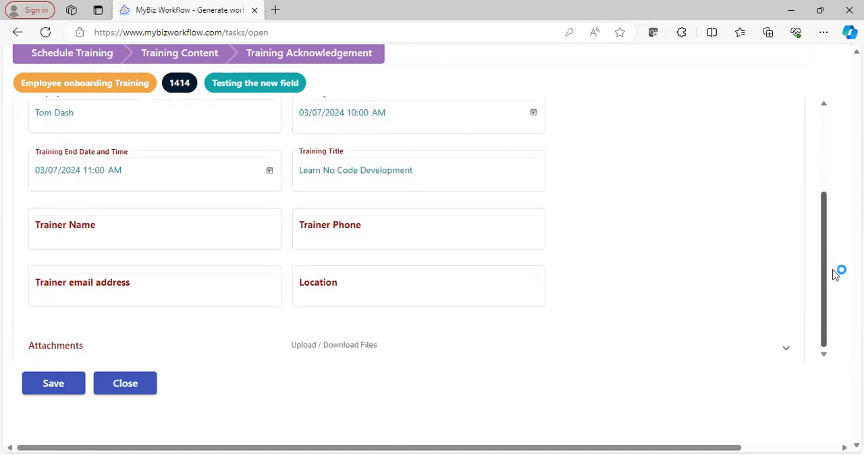
pyautogui.click(442, 288)
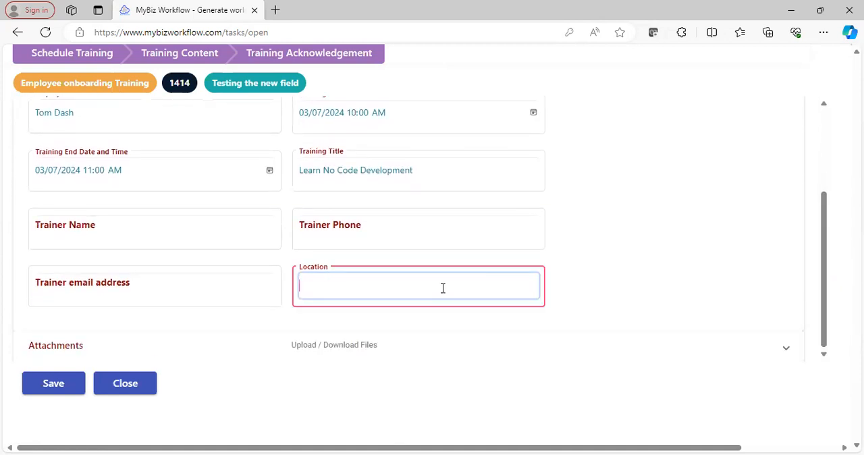
pyautogui.write('Moorpark College')
pyautogui.click(53, 393)
pyautogui.click(103, 391)
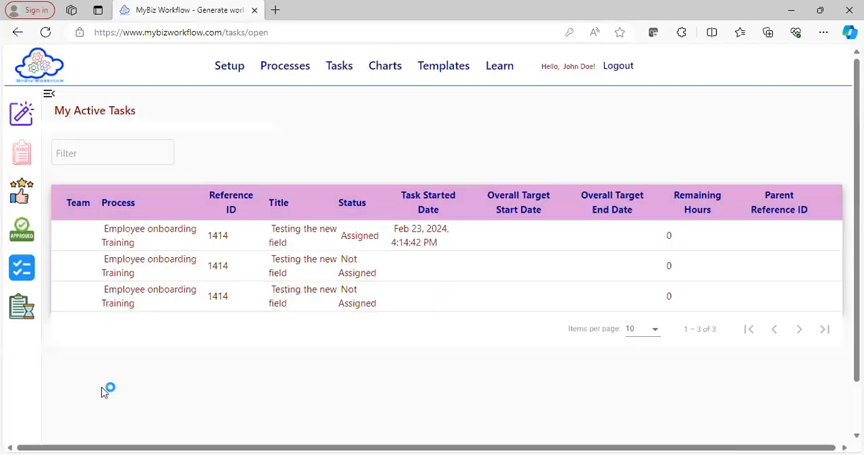
# Filter the active tasks by "Testing the new field", reopen the Assigned task and check the saved Location value in the Training Schedule section
pyautogui.click(106, 150)
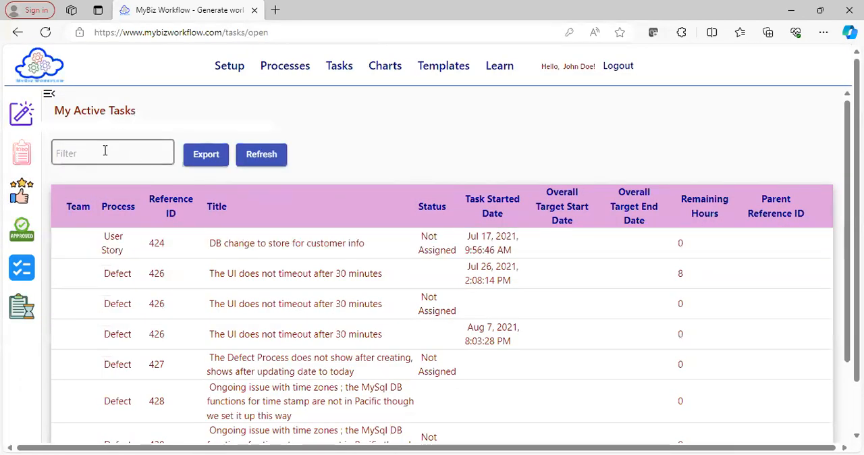
pyautogui.write('Testing the new field')
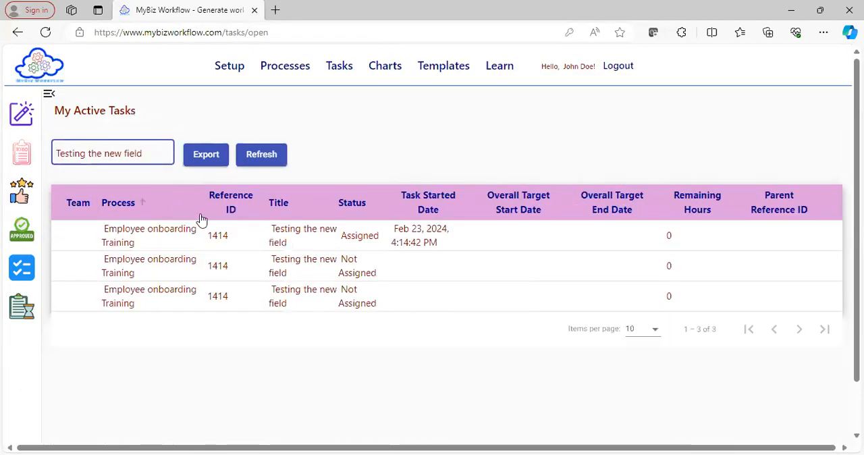
pyautogui.click(233, 234)
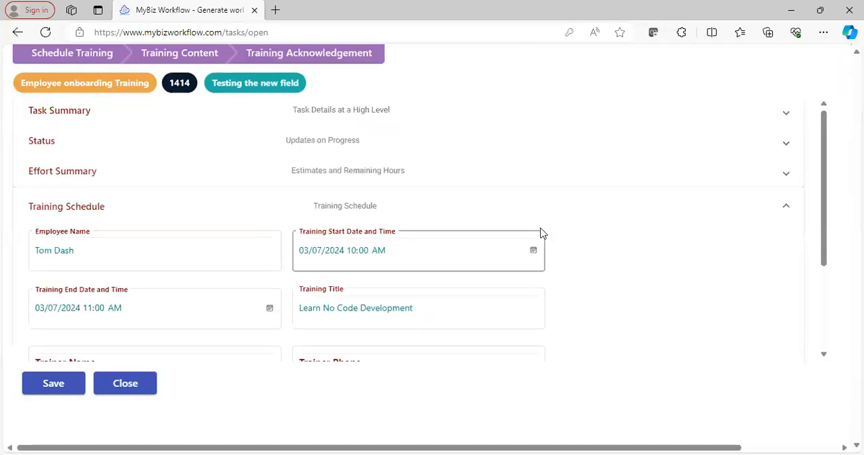
pyautogui.moveTo(825, 220); pyautogui.dragTo(833, 308)
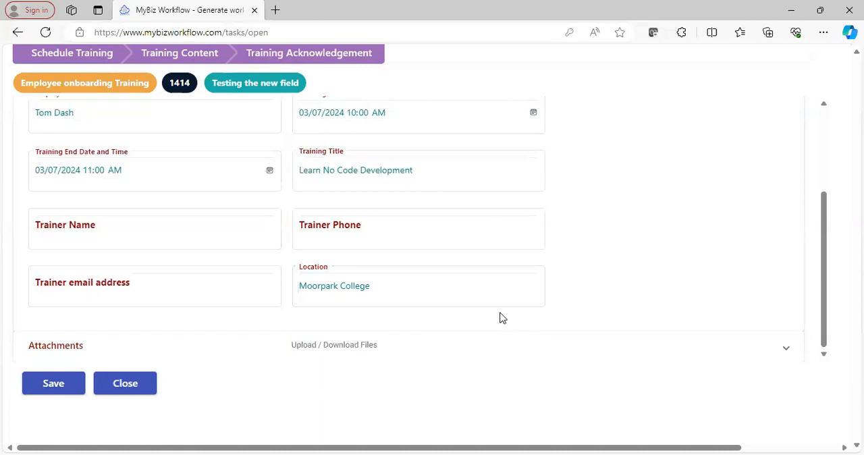
pyautogui.moveTo(830, 266); pyautogui.dragTo(819, 196)
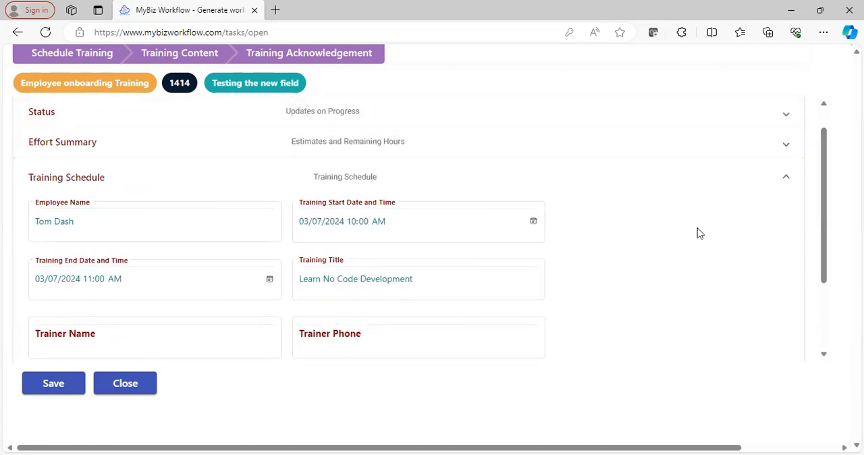
# Review the fields of the task's Training Content step from Training Overview to Guideline for Trainer, and close the task
pyautogui.click(163, 61)
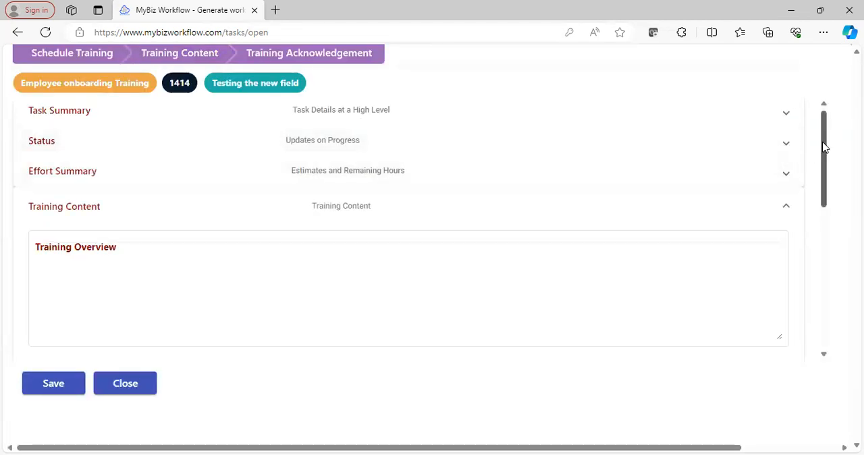
pyautogui.moveTo(825, 145); pyautogui.dragTo(834, 233)
pyautogui.scroll(-1, 839, 283)
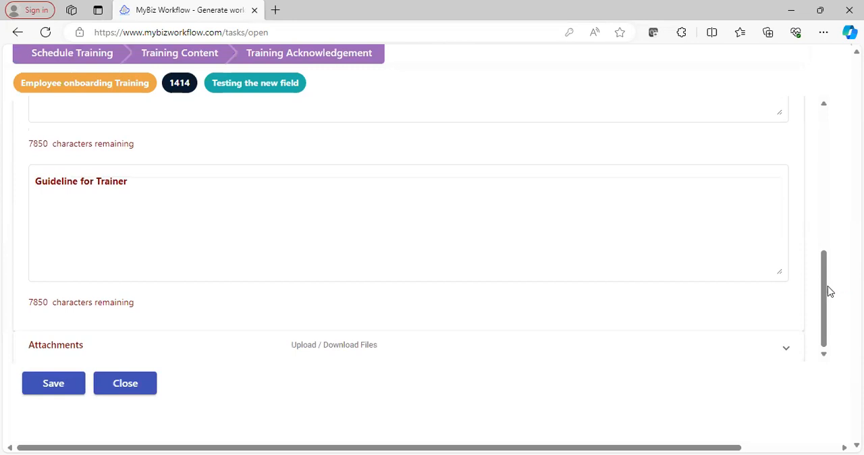
pyautogui.moveTo(826, 295); pyautogui.dragTo(820, 138)
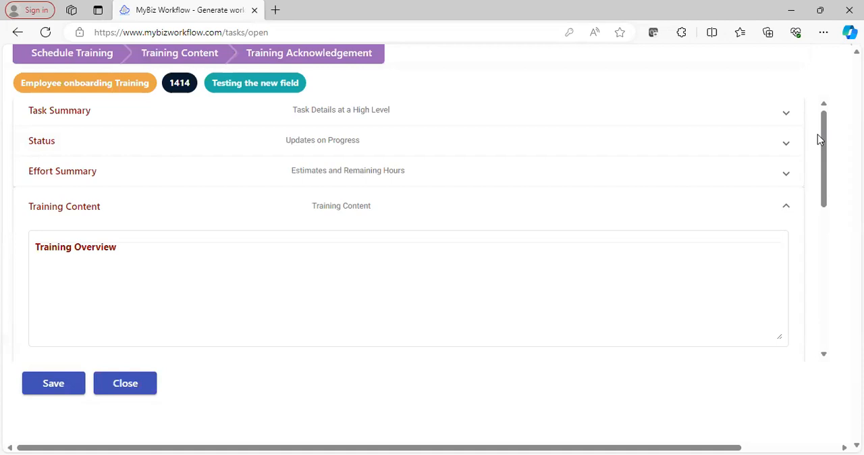
pyautogui.click(125, 384)
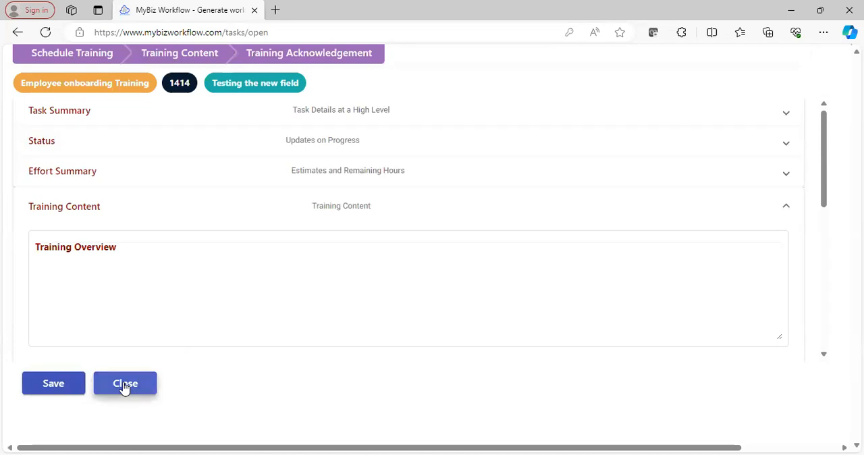